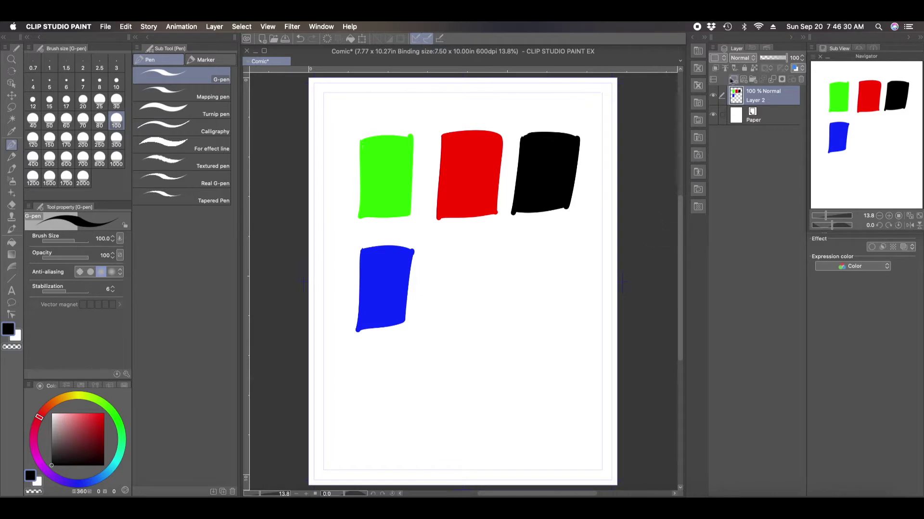
Step: Add a new raster layer and fill it with grey Perlin noise via Filter > Render
left_click(732, 80)
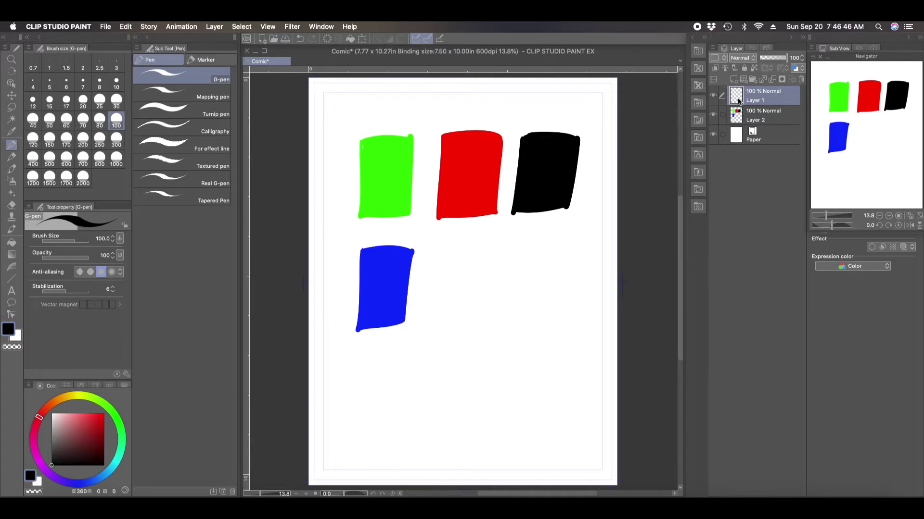
left_click(294, 27)
mouse_move(312, 77)
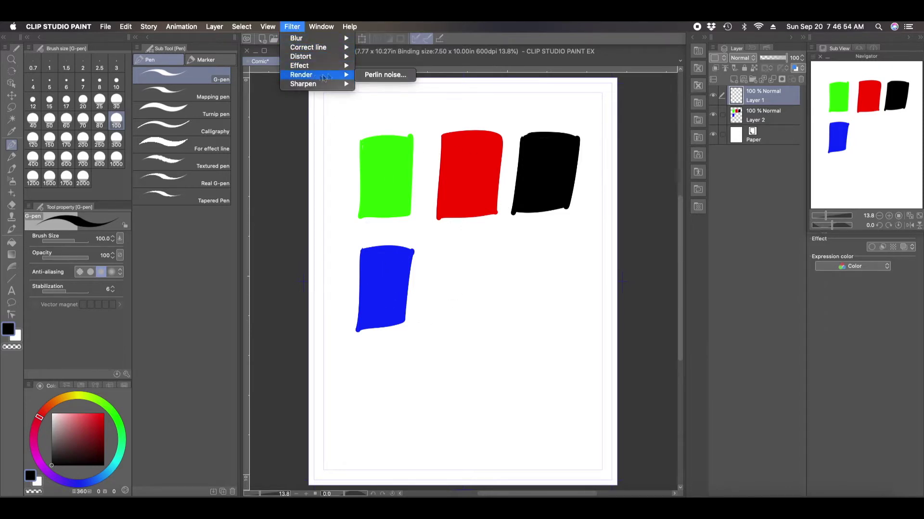
left_click(393, 76)
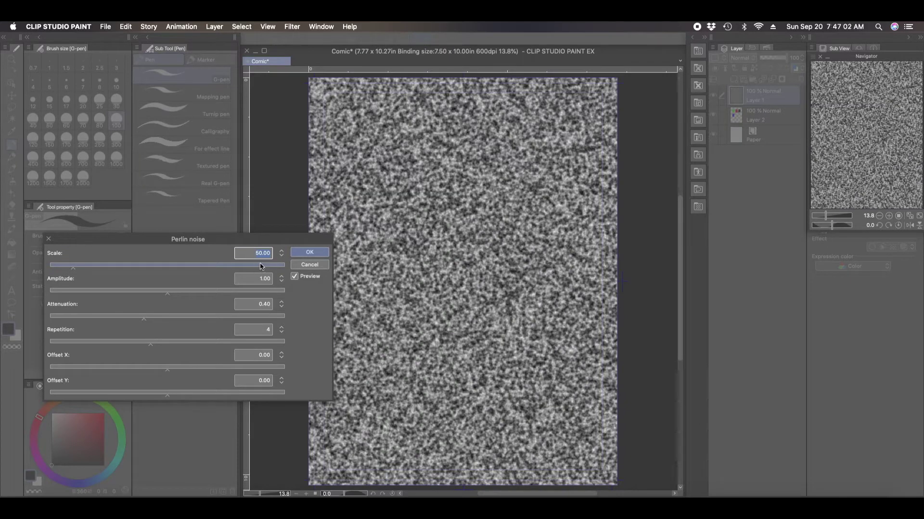
left_click(321, 253)
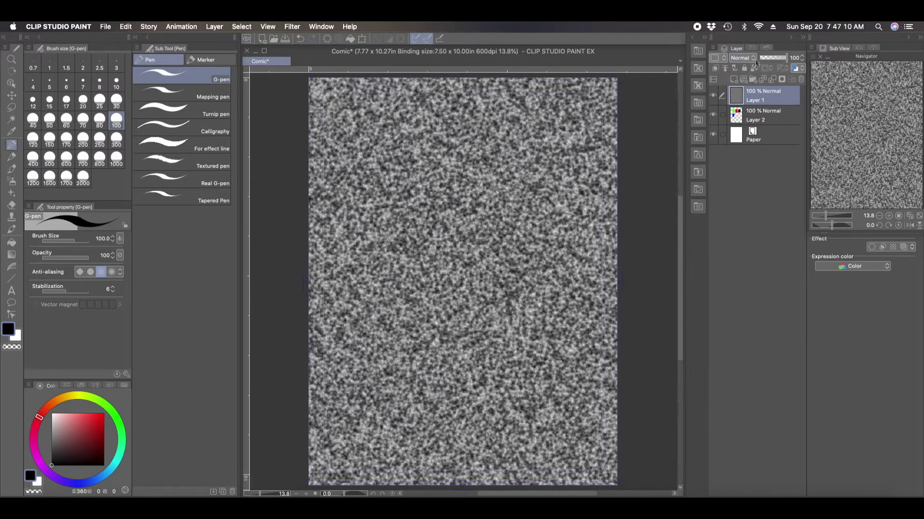
left_click(741, 58)
Step: Set Layer 1's noise to Multiply blending and try lowering its opacity
left_click(751, 88)
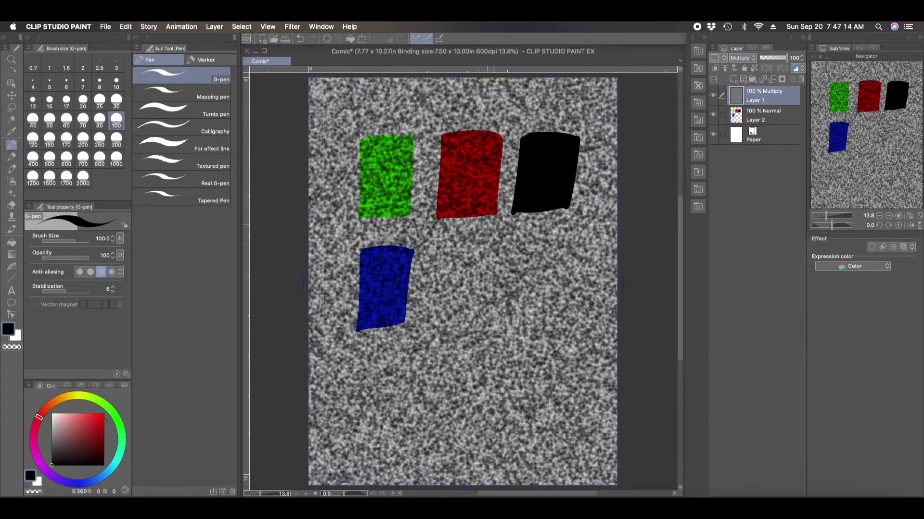
mouse_move(786, 61)
left_mouse_down()
mouse_move(771, 58)
mouse_move(794, 58)
left_mouse_up()
Step: Return the noise layer to Normal, set expression colour to Monochrome, and make white transparent
left_click(740, 57)
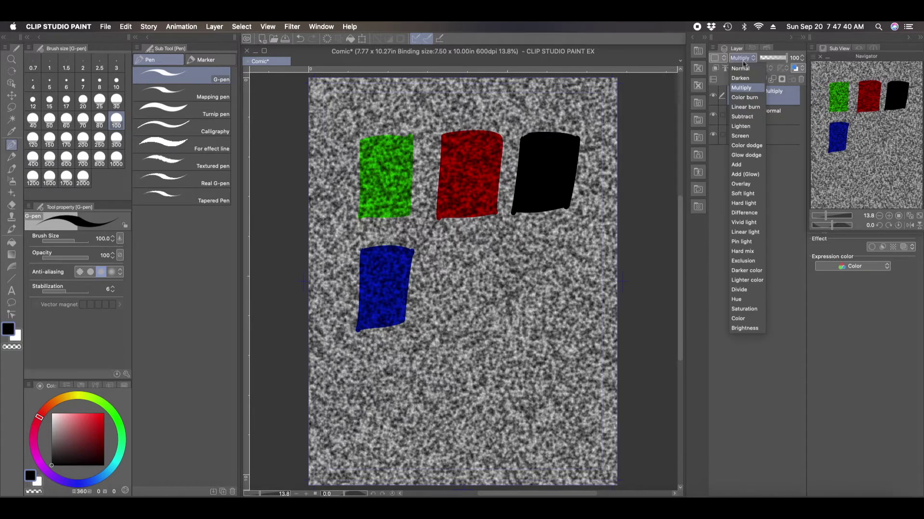
left_click(744, 65)
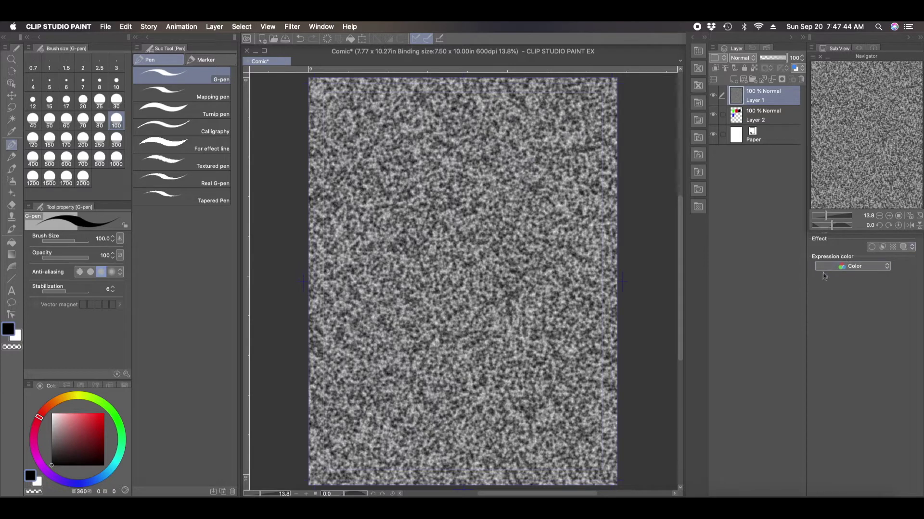
left_click(859, 268)
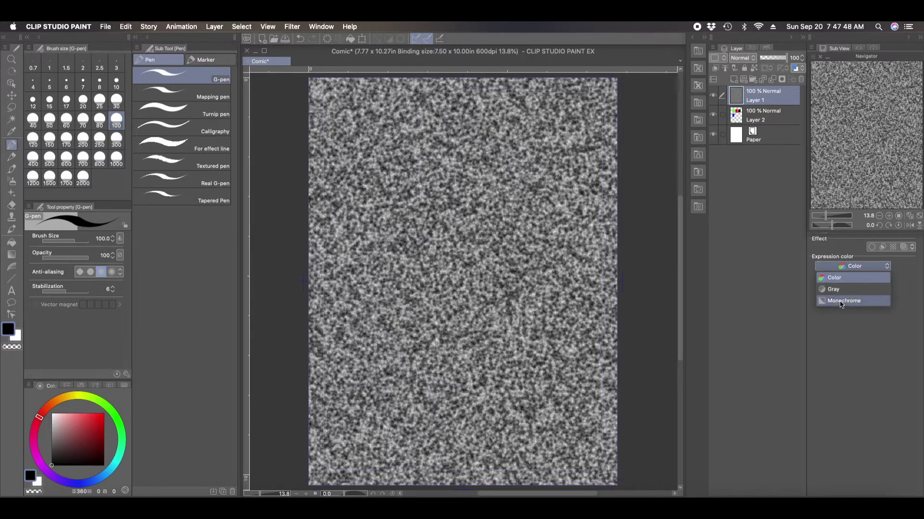
key("Escape")
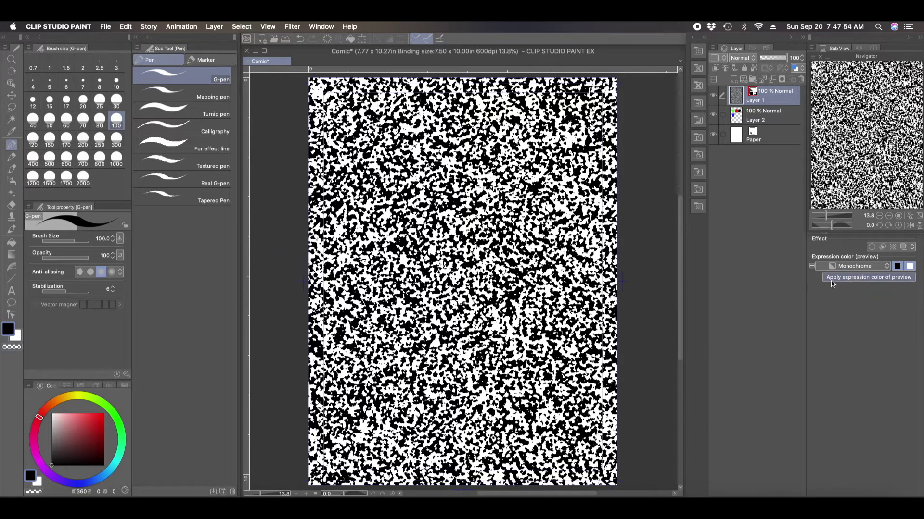
left_click(898, 268)
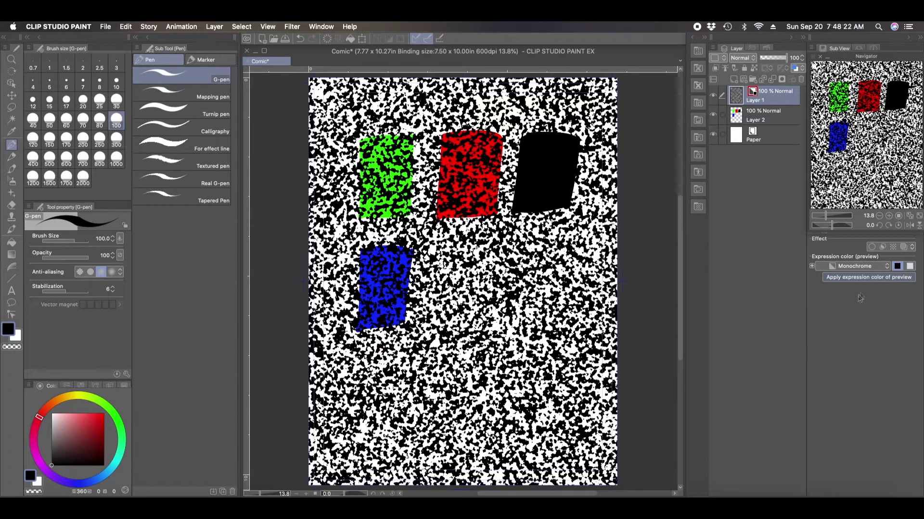
Step: Apply the monochrome expression colour and tint Layer 1's noise bright green with Layer color
left_click(868, 280)
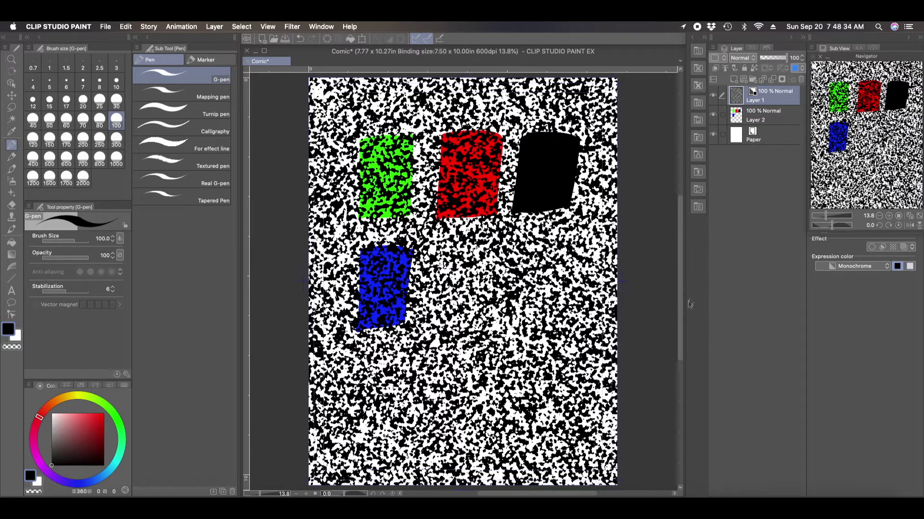
left_click(796, 68)
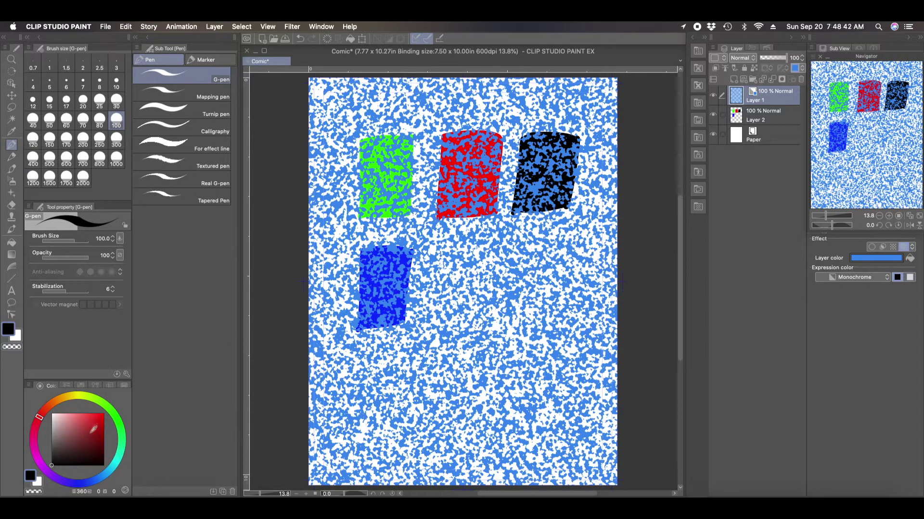
left_click(107, 408)
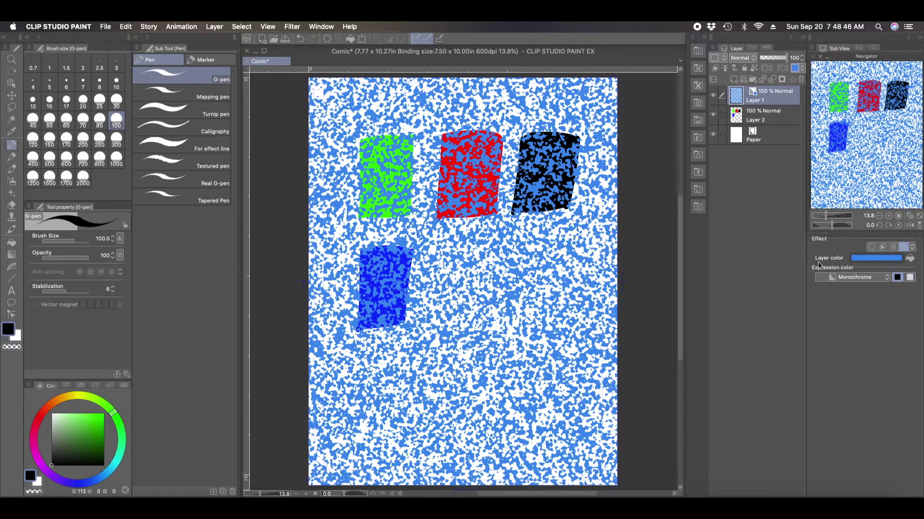
left_click(909, 259)
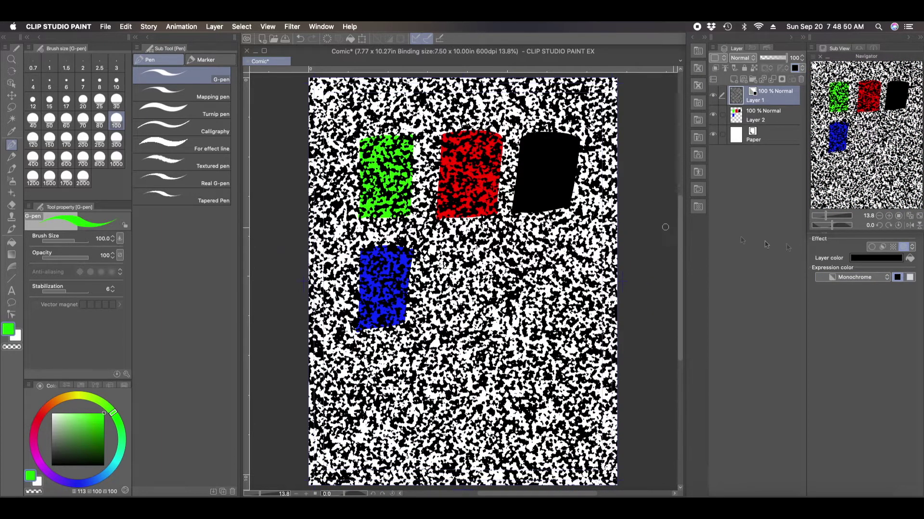
left_click(909, 259)
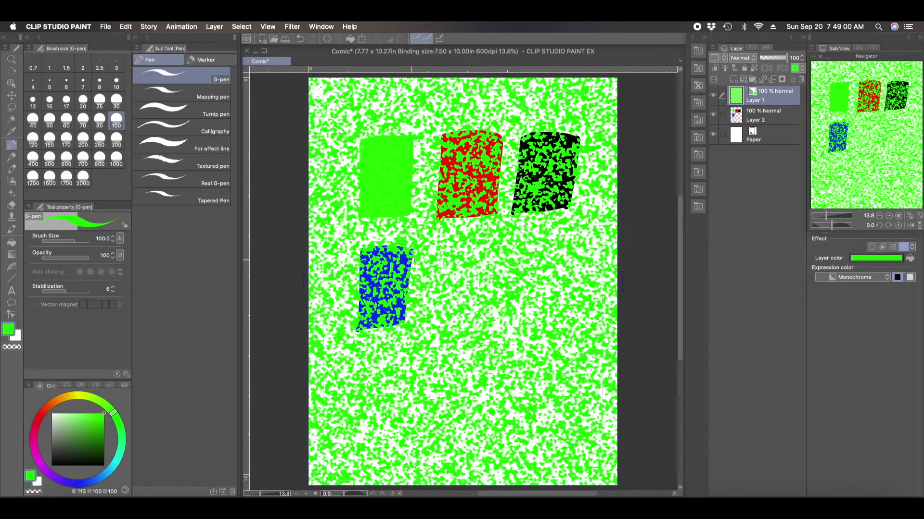
left_click(775, 58)
Step: Set Layer 1 to 39% opacity and retint its Layer color yellow, after trying magenta
left_click_drag(775, 58, 768, 59)
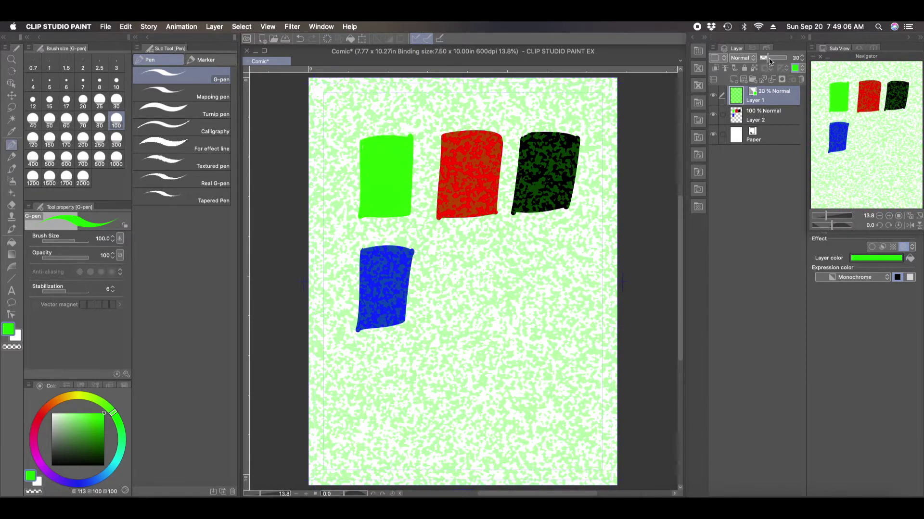
left_click_drag(769, 59, 772, 60)
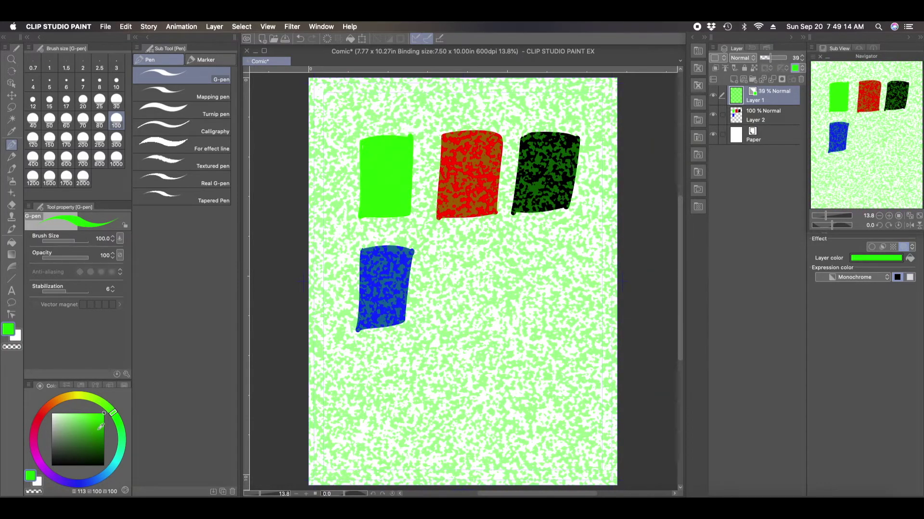
left_click(35, 451)
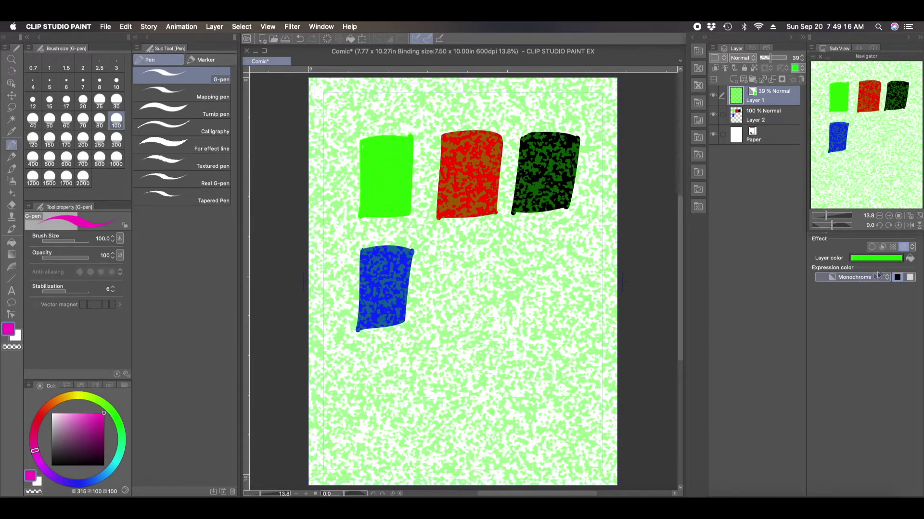
left_click(909, 259)
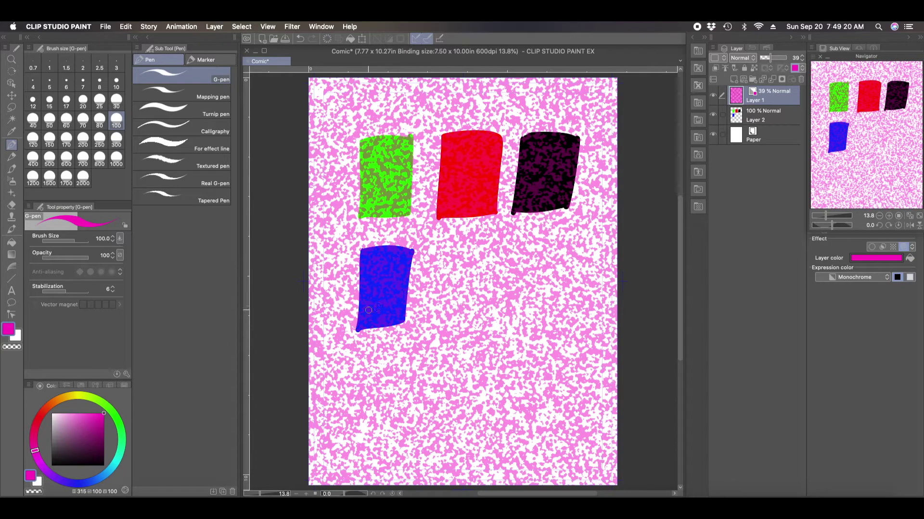
left_click(124, 457)
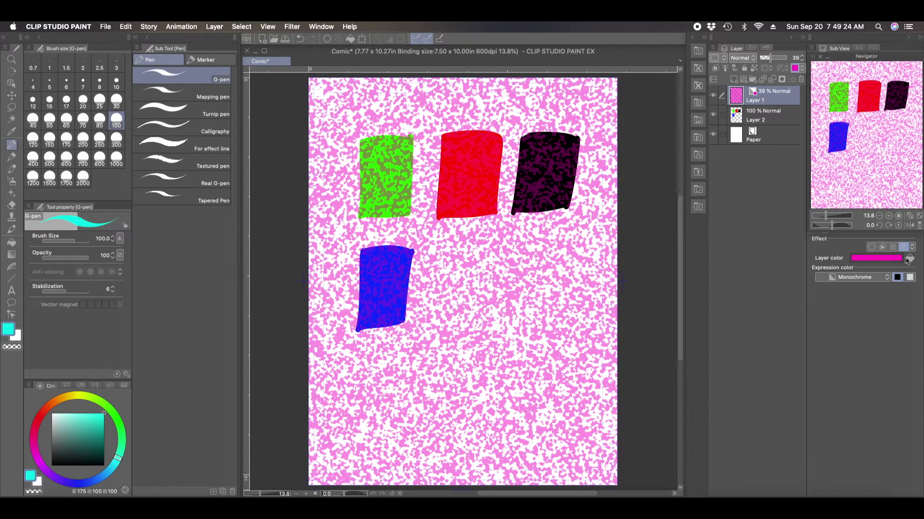
left_click(77, 397)
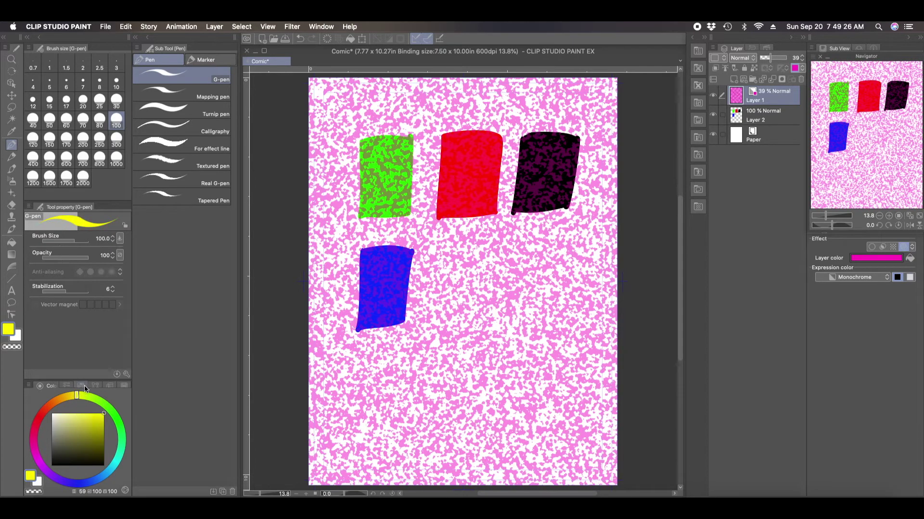
left_click(909, 259)
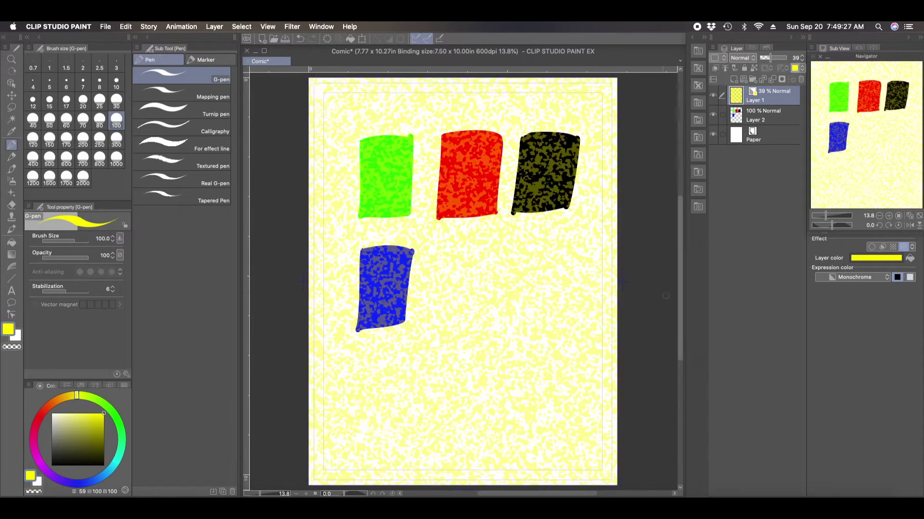
Step: Hide the yellow noise layer, add empty Layer 3 on top, and choose the Auto select tool
left_click(713, 97)
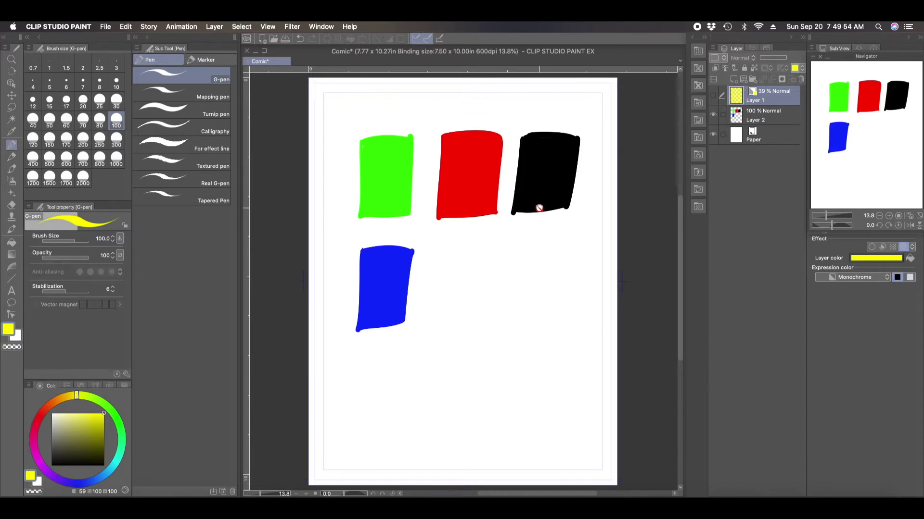
left_click(734, 79)
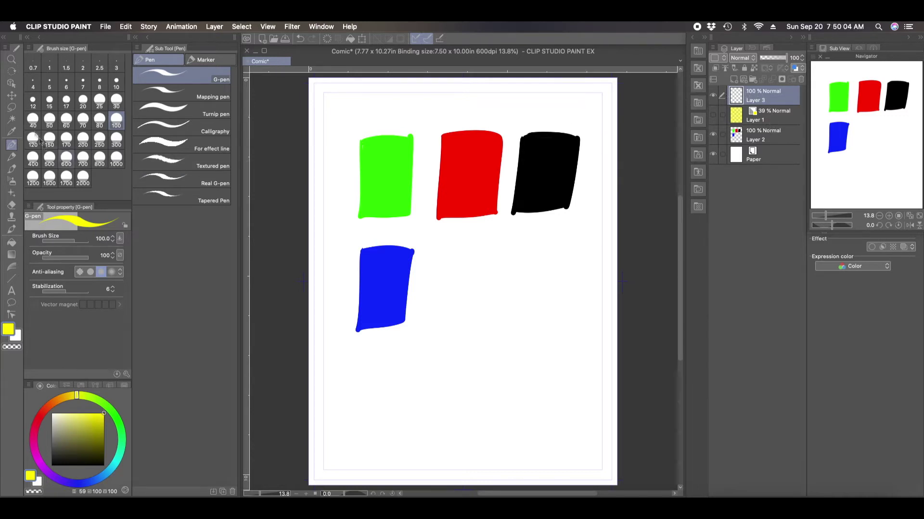
left_click(12, 118)
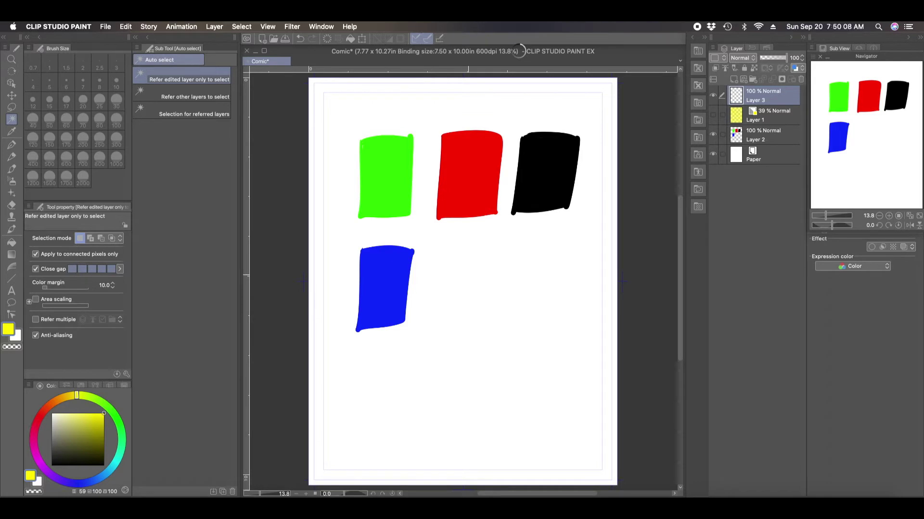
Step: Select the whole canvas and create Noise tone layer Fill 1 at density 30, size 100
key("super+a")
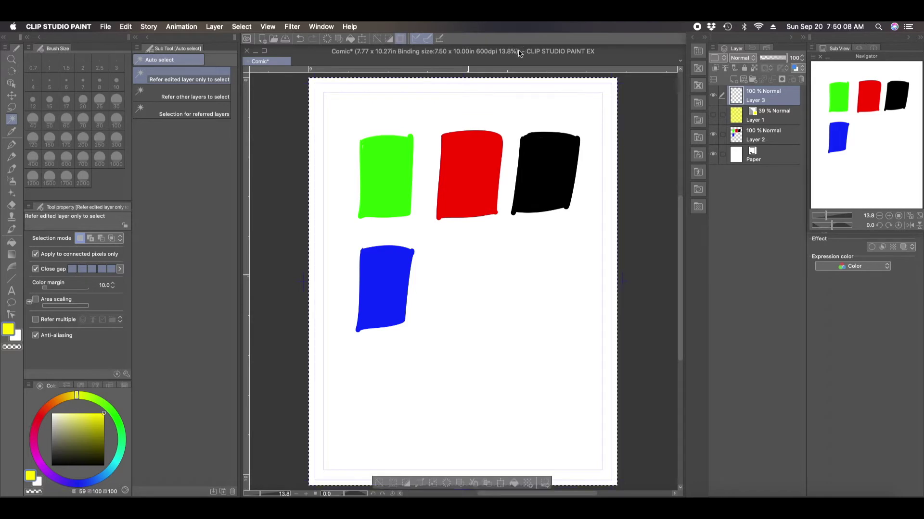
left_click(529, 482)
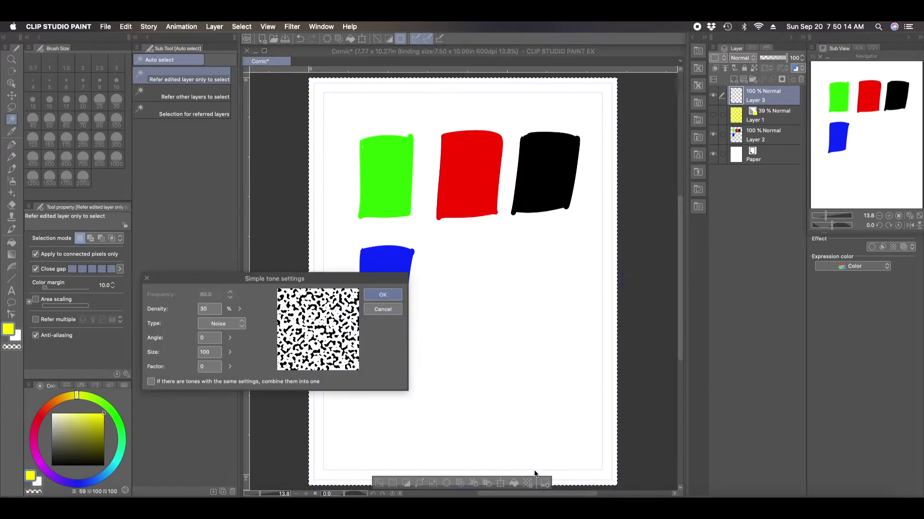
left_click(236, 330)
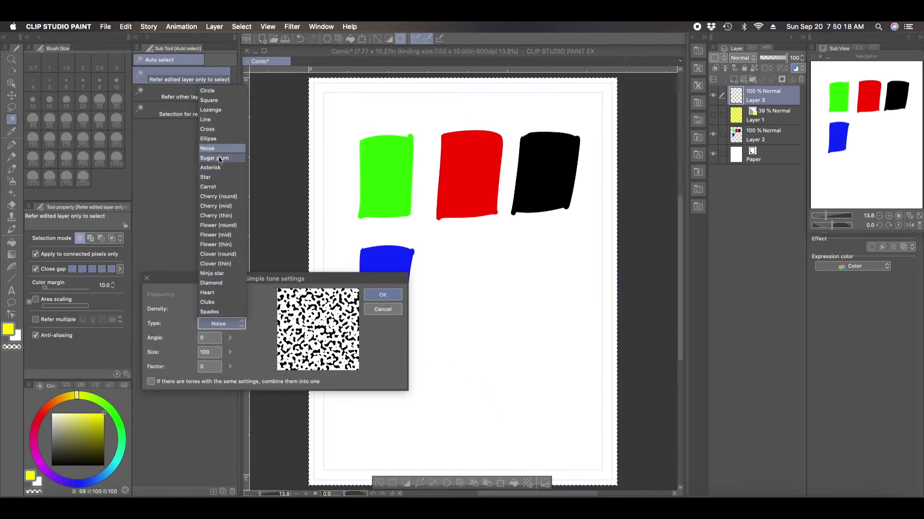
left_click(222, 91)
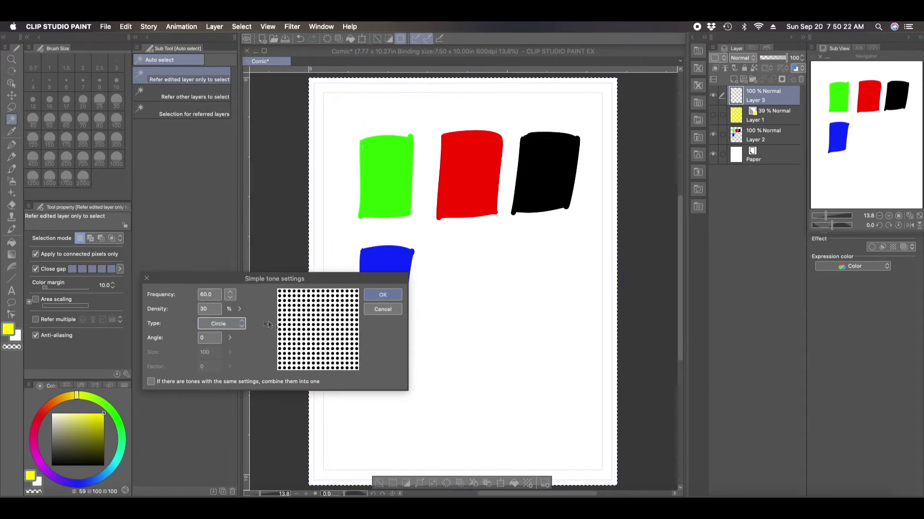
left_click(238, 329)
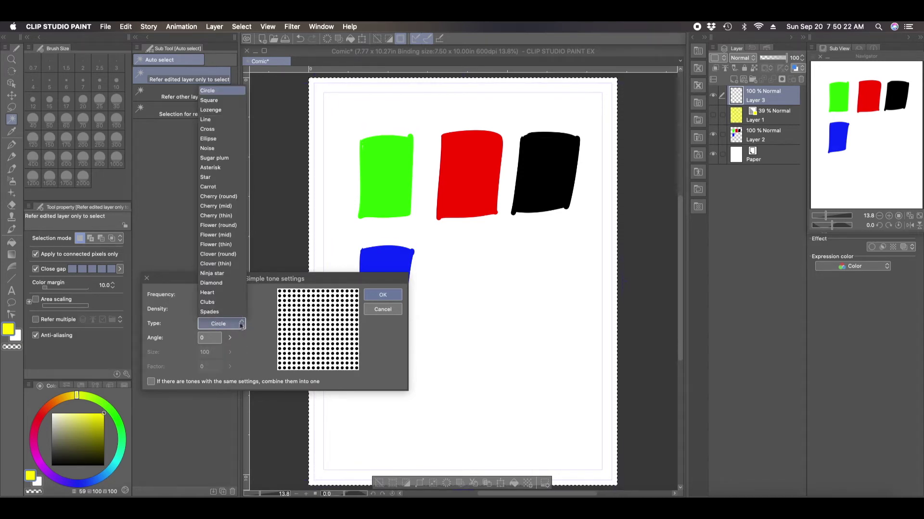
left_click(219, 150)
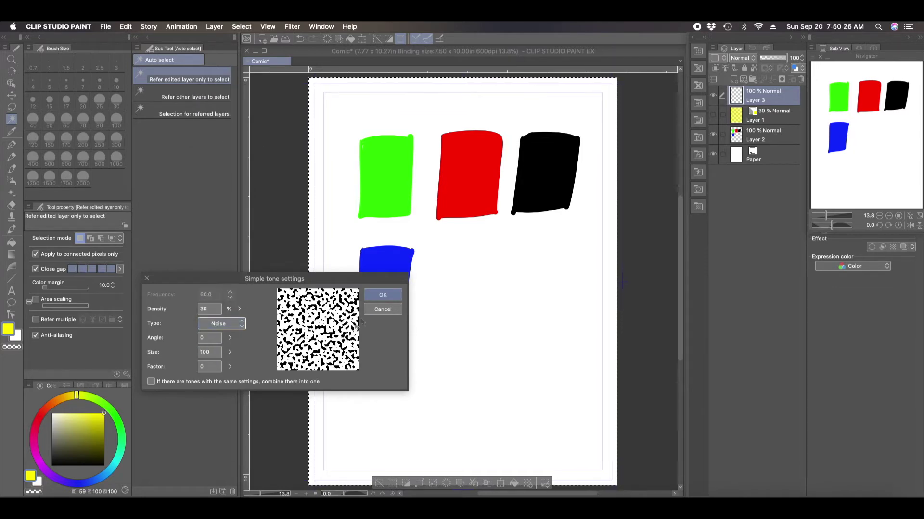
left_click(383, 294)
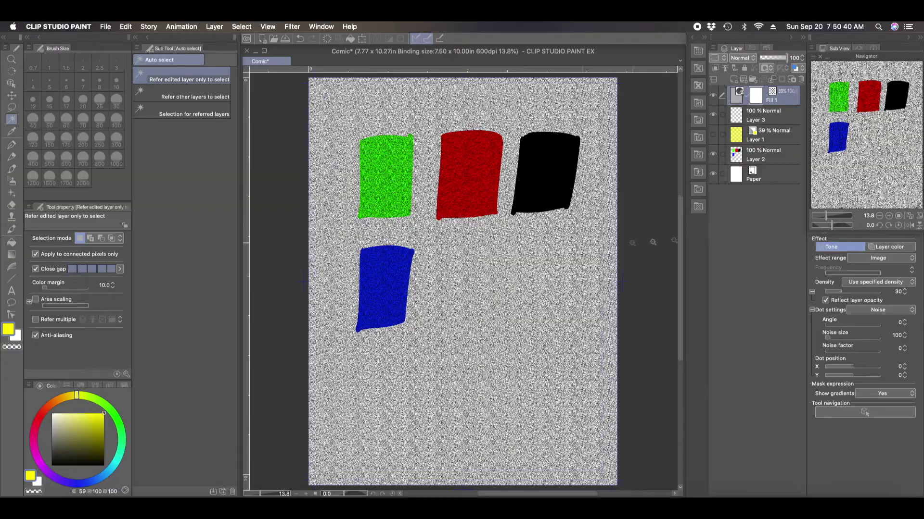
Step: Zoom and pan with the Navigator to frame the four noise-toned squares up close
left_click_drag(825, 215, 833, 214)
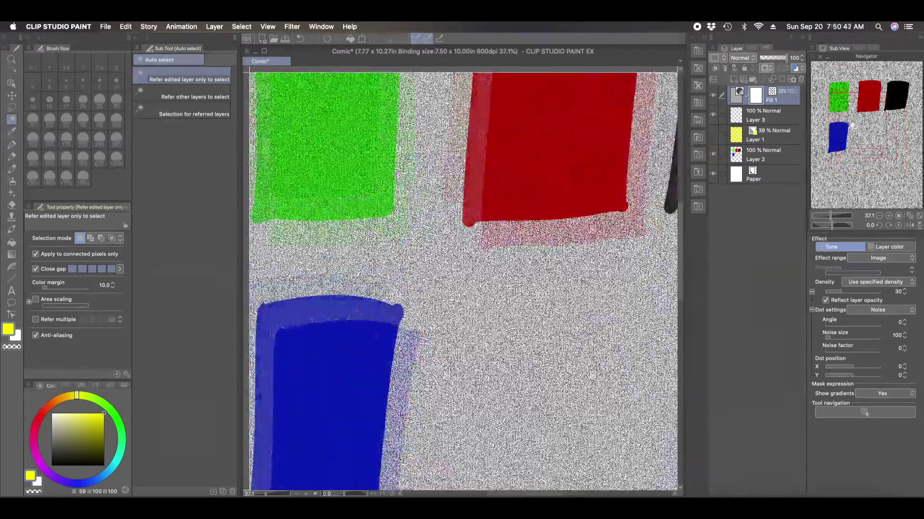
left_click_drag(852, 136, 833, 108)
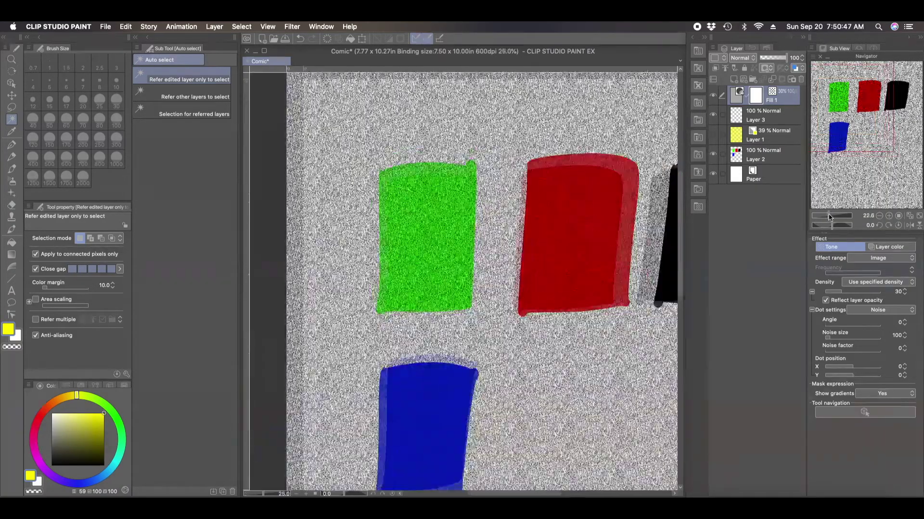
left_click_drag(832, 214, 828, 214)
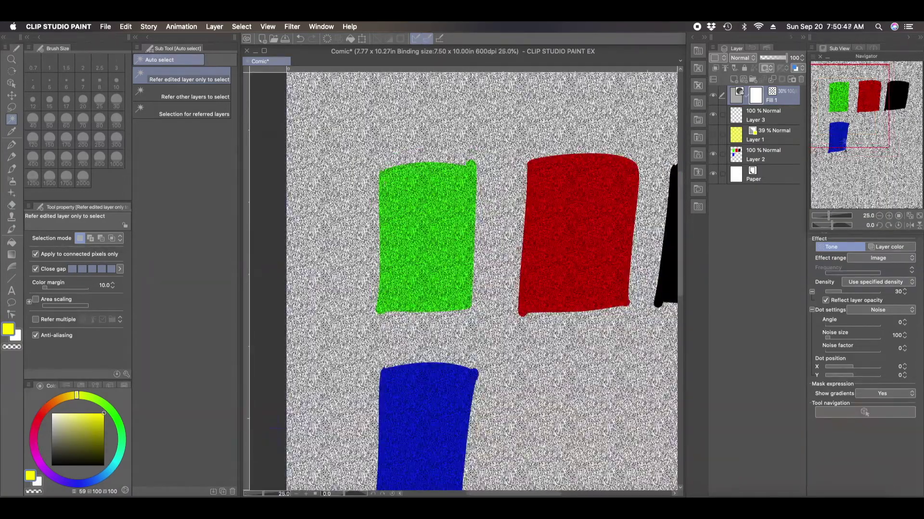
left_click_drag(820, 106, 830, 112)
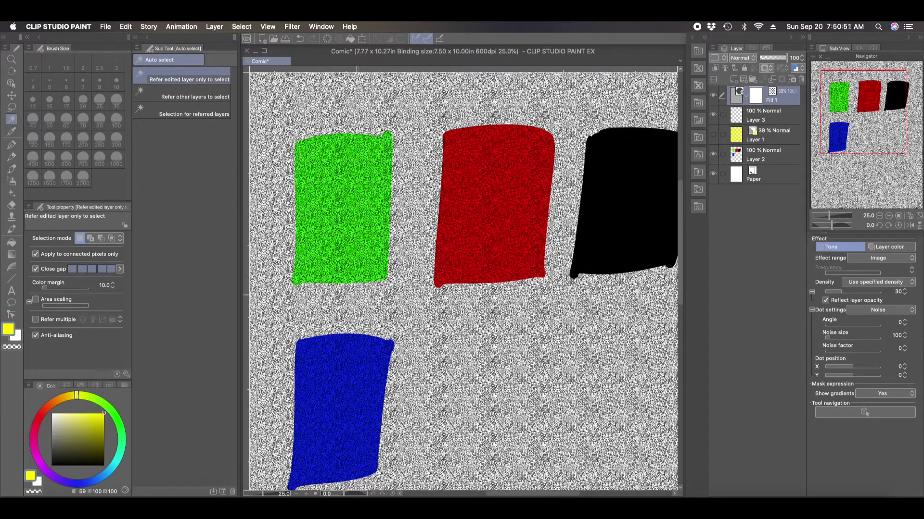
left_click(795, 70)
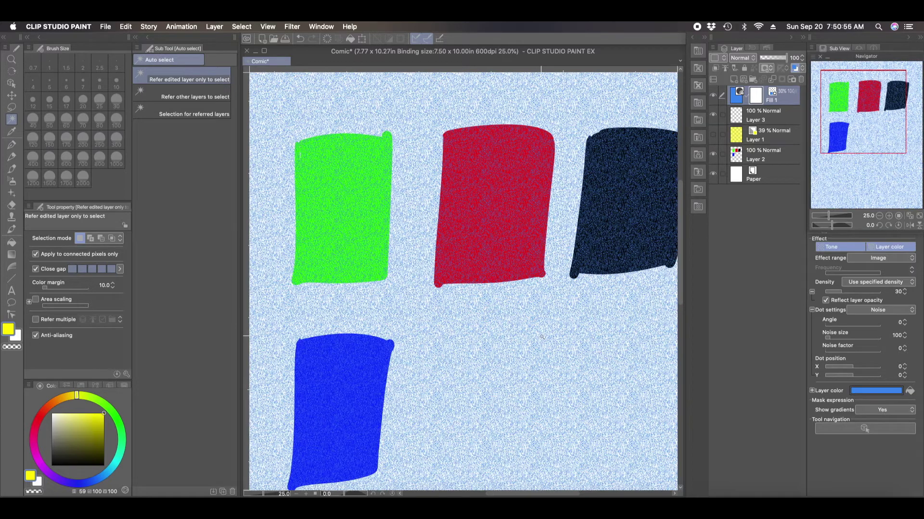
Step: Toggle the tone effect and layer colour to compare, then set Fill 1's layer colour to yellow
left_click(849, 247)
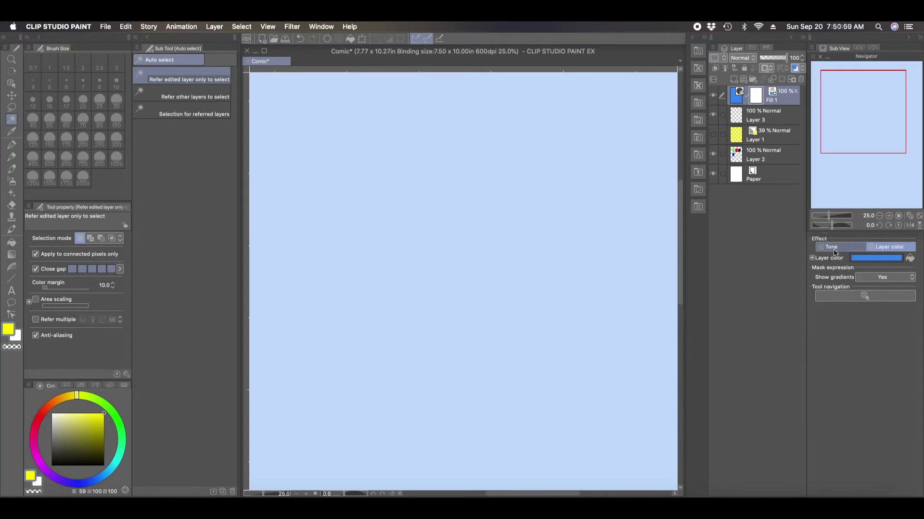
left_click(837, 248)
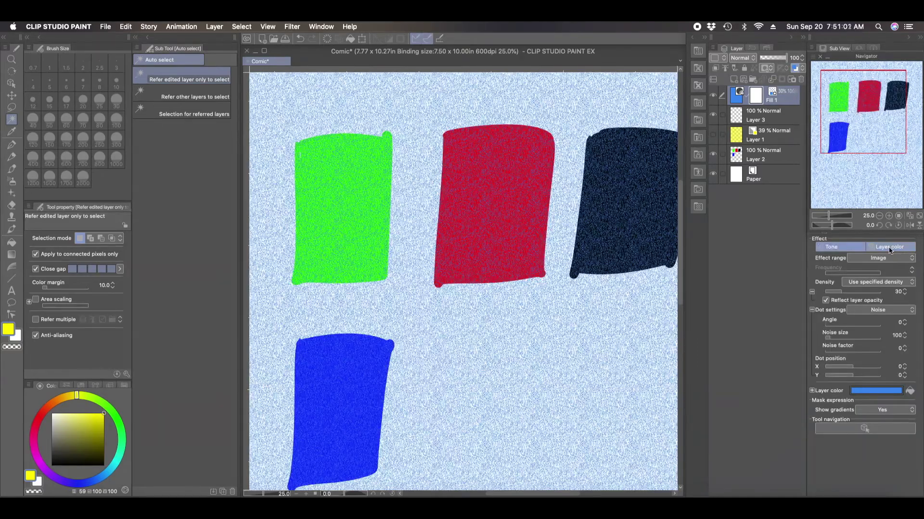
left_click(890, 245)
left_click(892, 246)
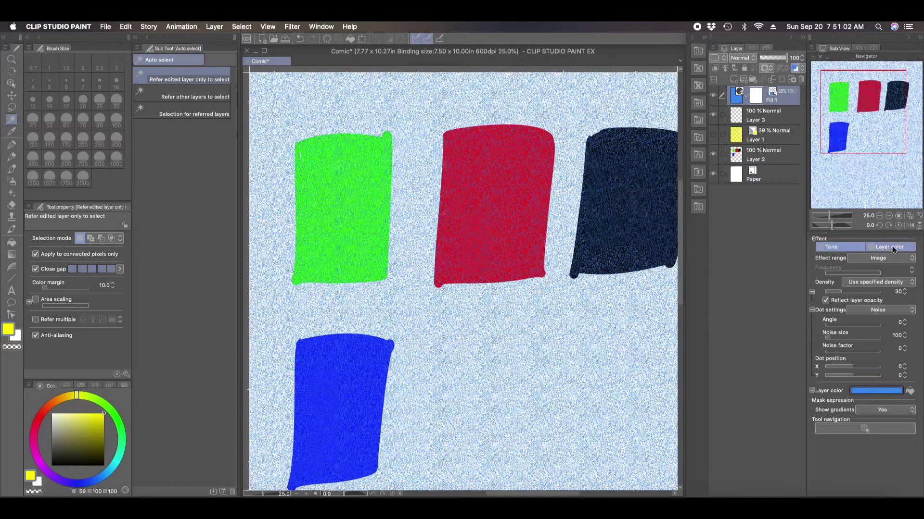
left_click(910, 391)
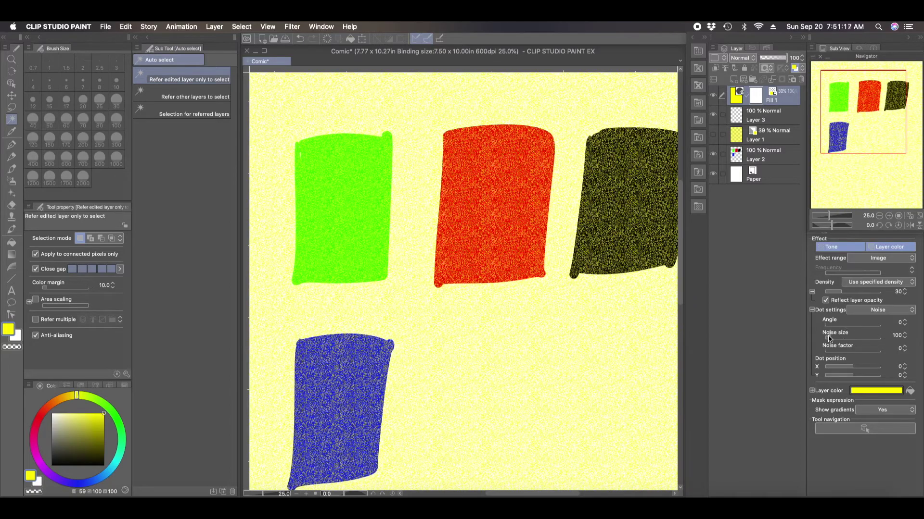
Step: Set the yellow tone's Noise size to 1000 at density 30 and raise Fill 1 to 100% opacity
left_click_drag(828, 338, 884, 339)
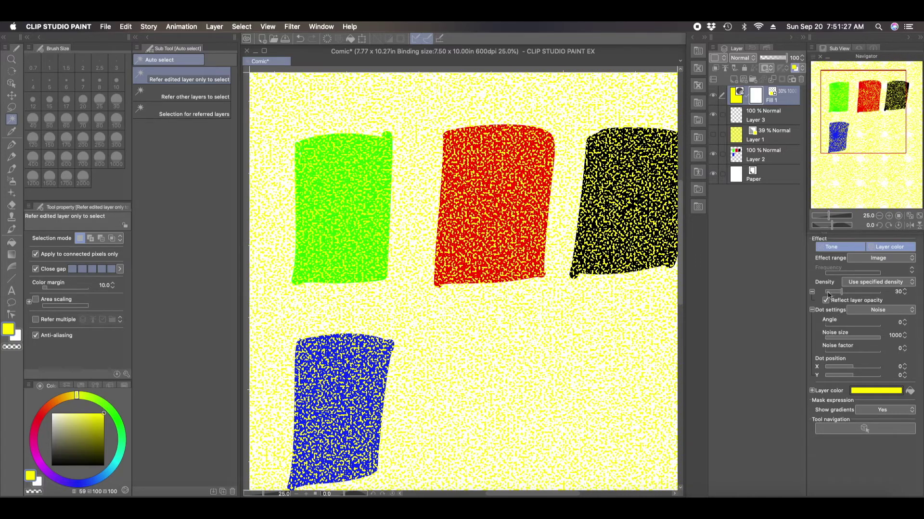
mouse_move(829, 295)
left_mouse_down()
mouse_move(864, 294)
mouse_move(832, 296)
left_mouse_up()
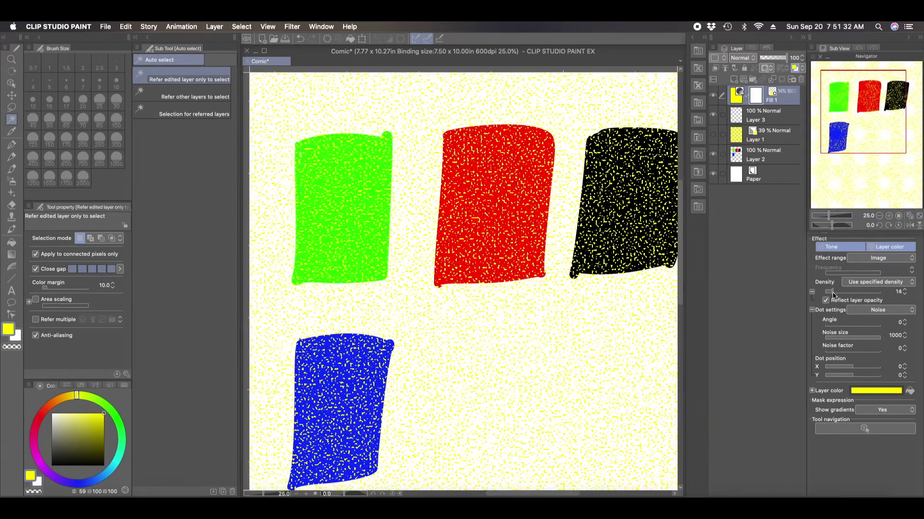
left_click(904, 290)
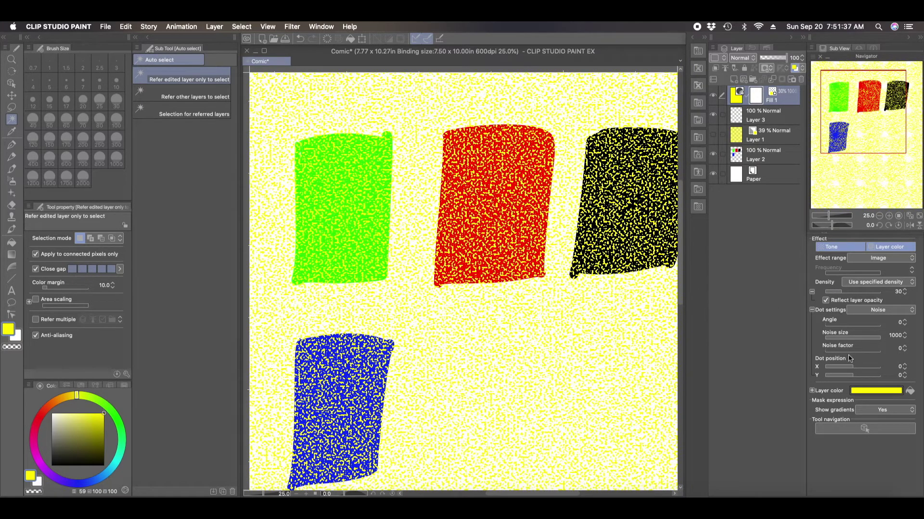
left_click_drag(849, 337, 884, 339)
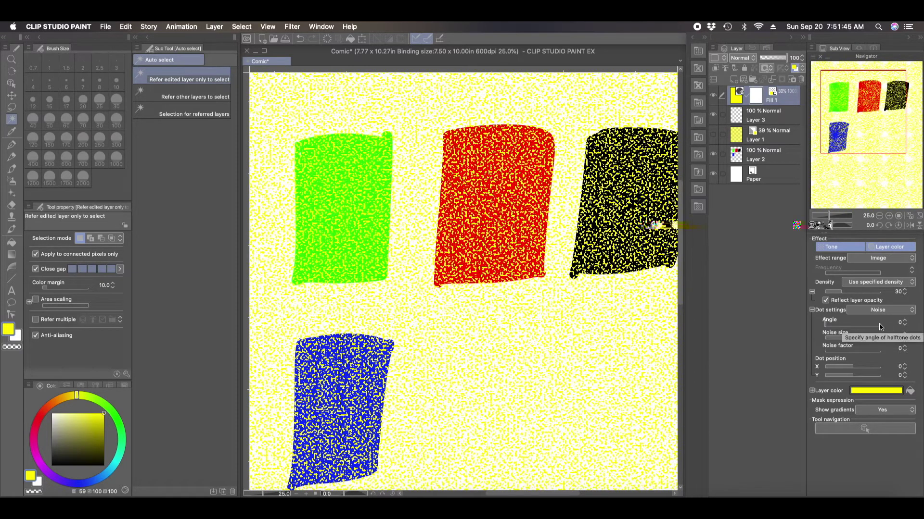
mouse_move(781, 61)
left_mouse_down()
mouse_move(764, 56)
mouse_move(794, 59)
mouse_move(759, 58)
mouse_move(798, 58)
left_mouse_up()
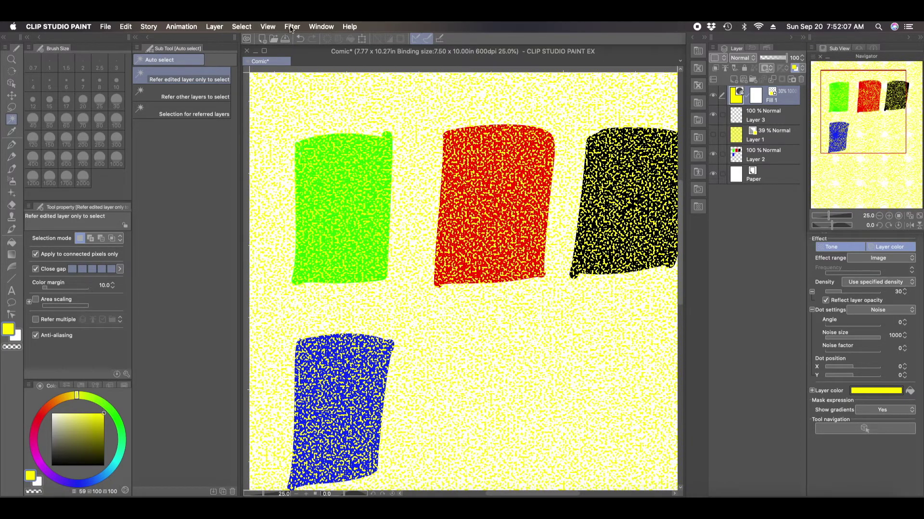
left_click(293, 27)
mouse_move(246, 25)
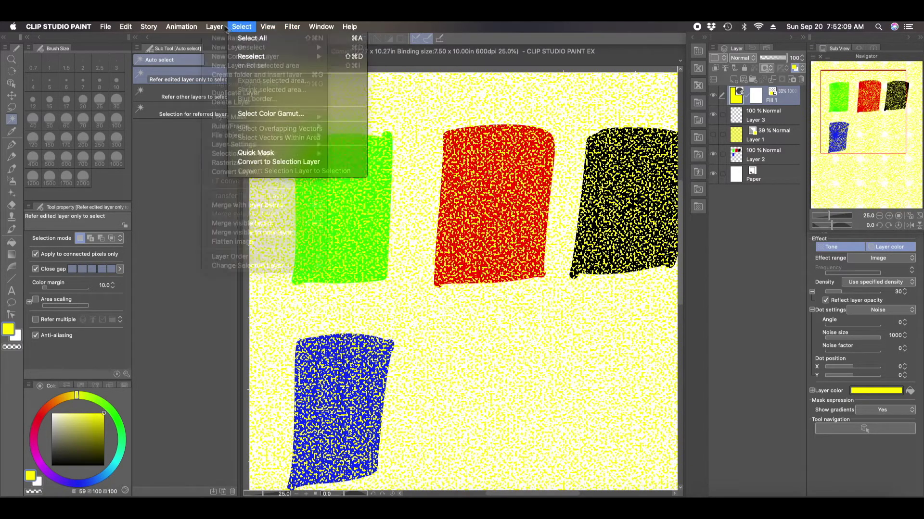
mouse_move(215, 27)
left_click(241, 163)
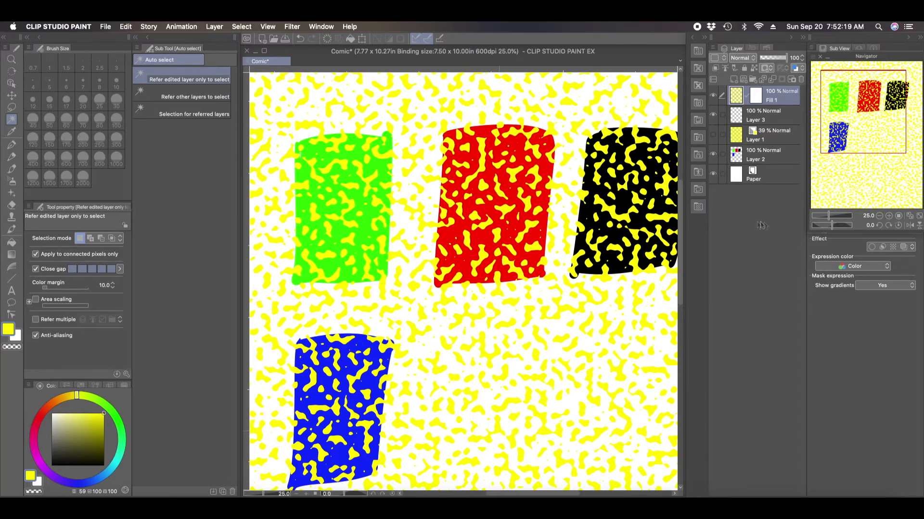
left_click_drag(828, 216, 828, 216)
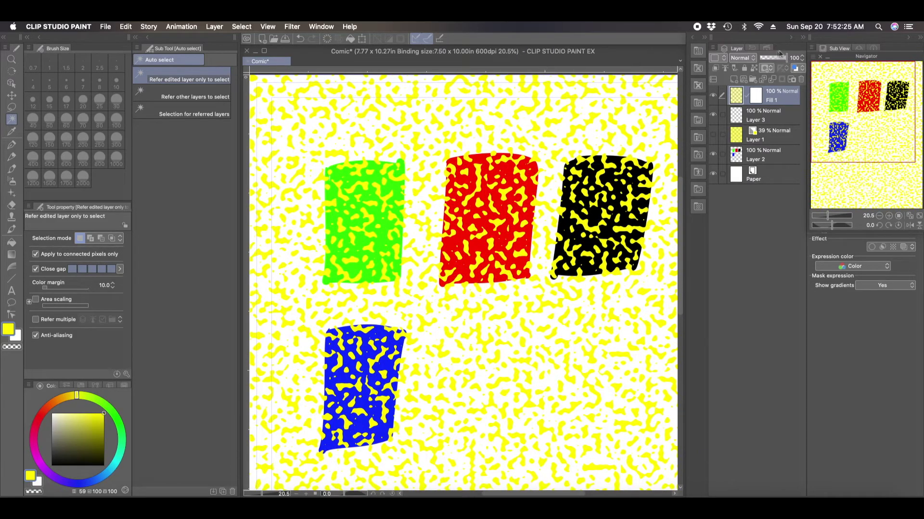
left_click_drag(777, 58, 789, 59)
left_click(300, 41)
left_click(300, 40)
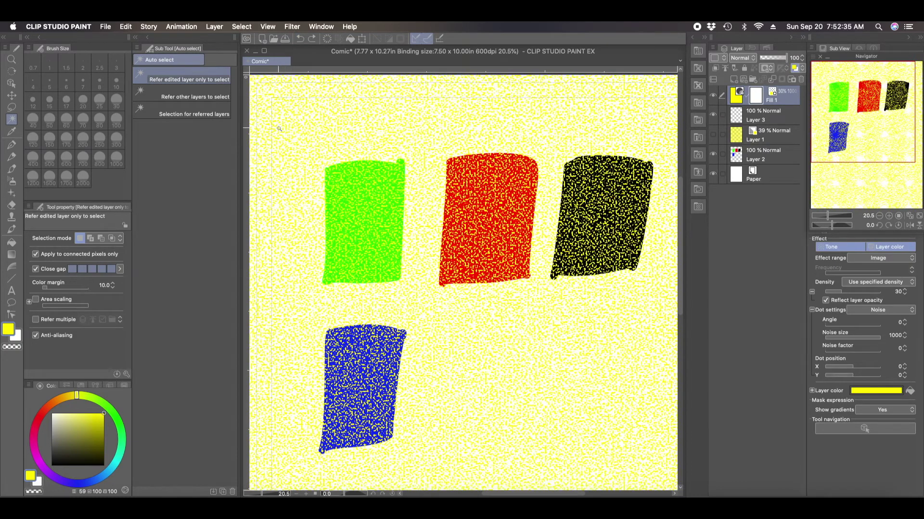